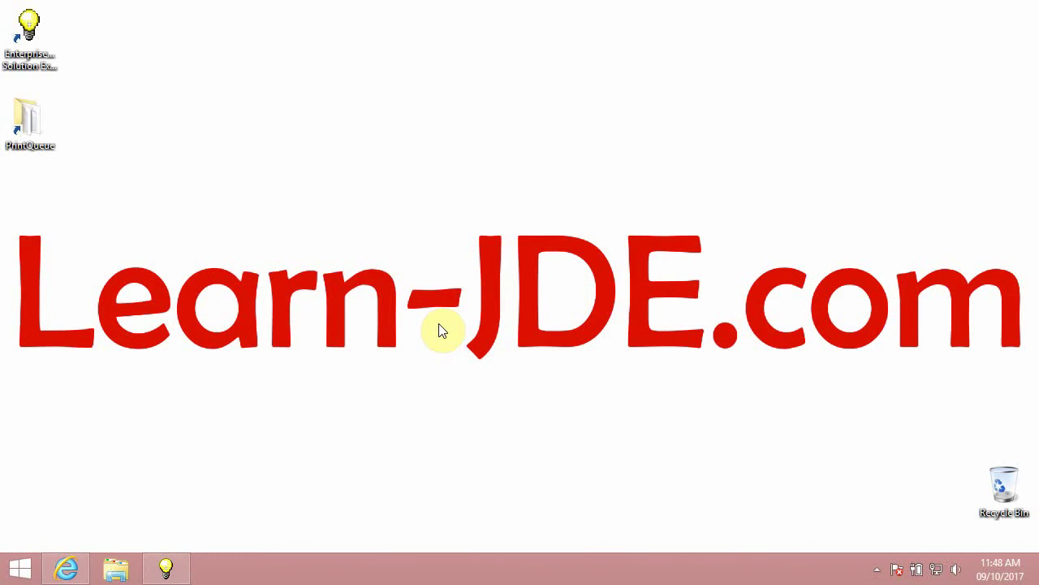
- Restore the JD Edwards EnterpriseOne window from the Internet Explorer taskbar icon
{"action": "left_click", "coordinate": [69, 568]}
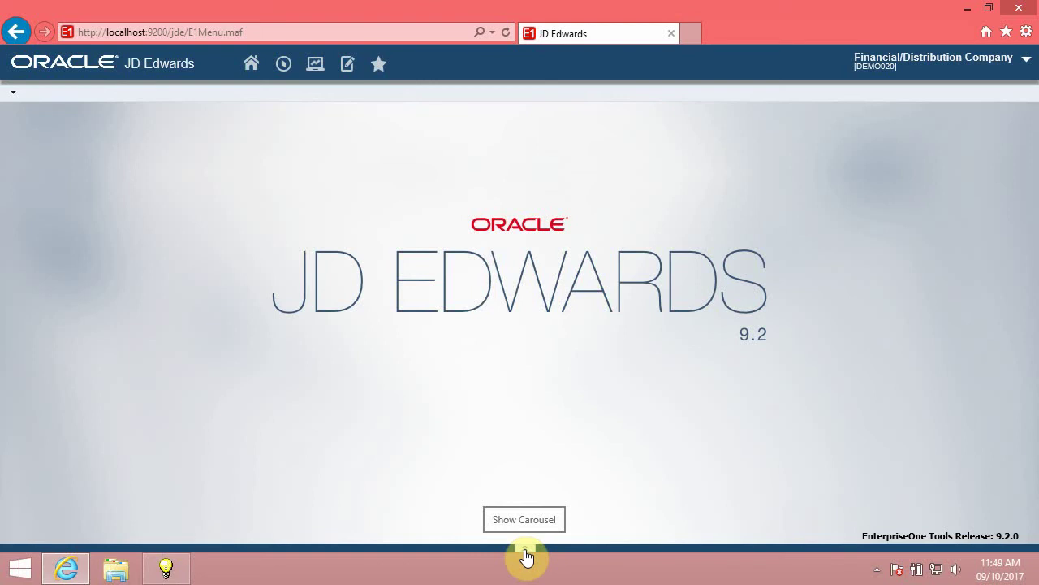
- Show the carousel, then collapse and expand it twice with its chevron
{"action": "left_click", "coordinate": [525, 554]}
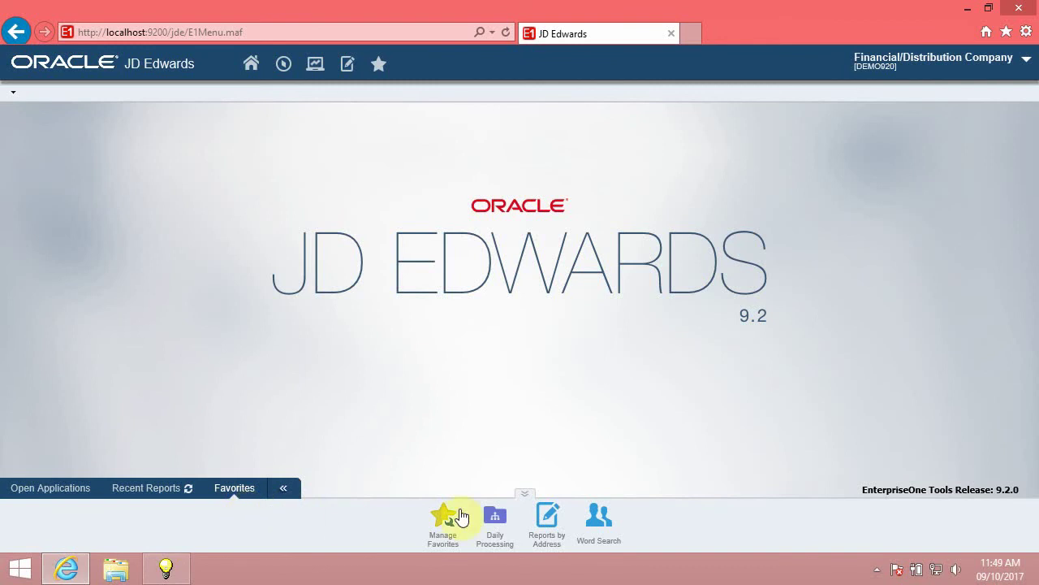
{"action": "left_click", "coordinate": [525, 492]}
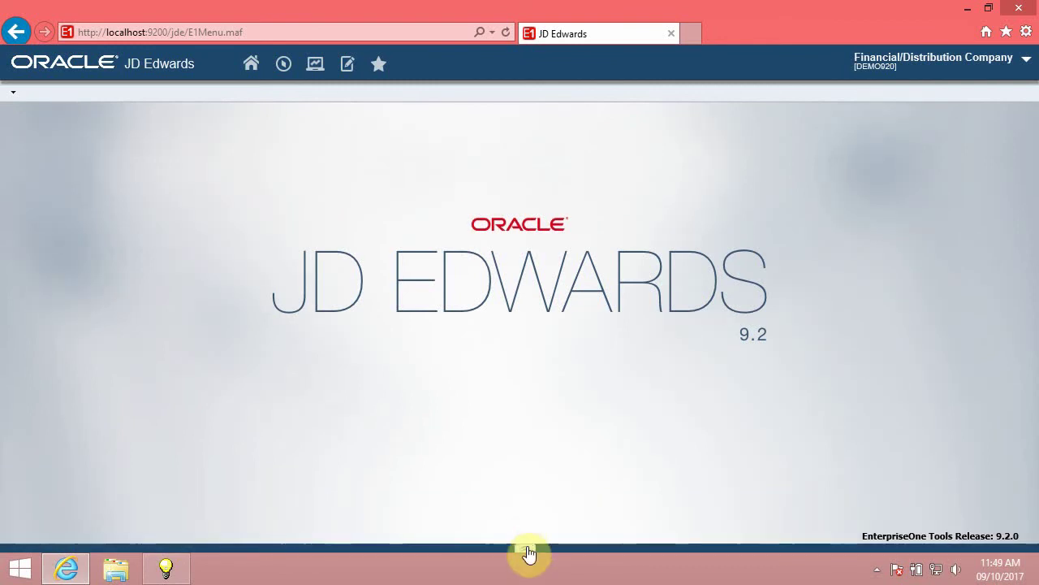
{"action": "left_click", "coordinate": [527, 545]}
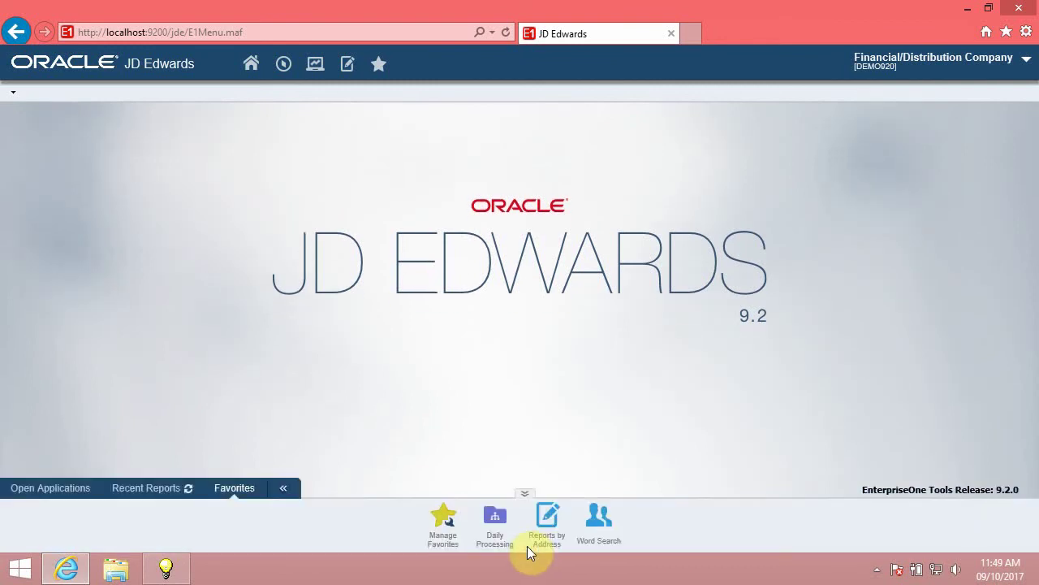
{"action": "left_click", "coordinate": [525, 492]}
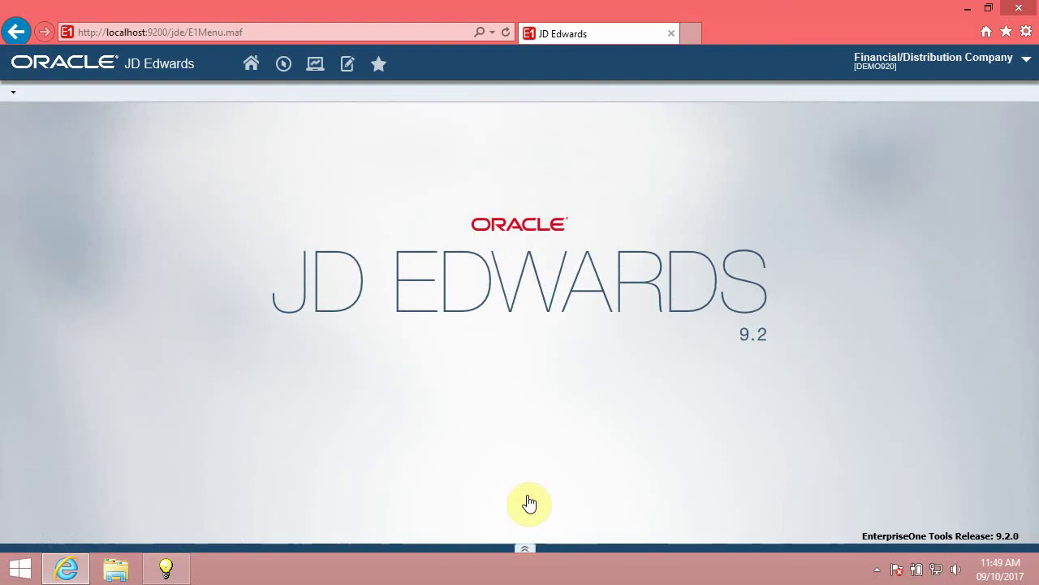
{"action": "left_click", "coordinate": [526, 549]}
- Hide and reshow the carousel tabs, then view Recent Reports and Open Applications
{"action": "left_click", "coordinate": [284, 489]}
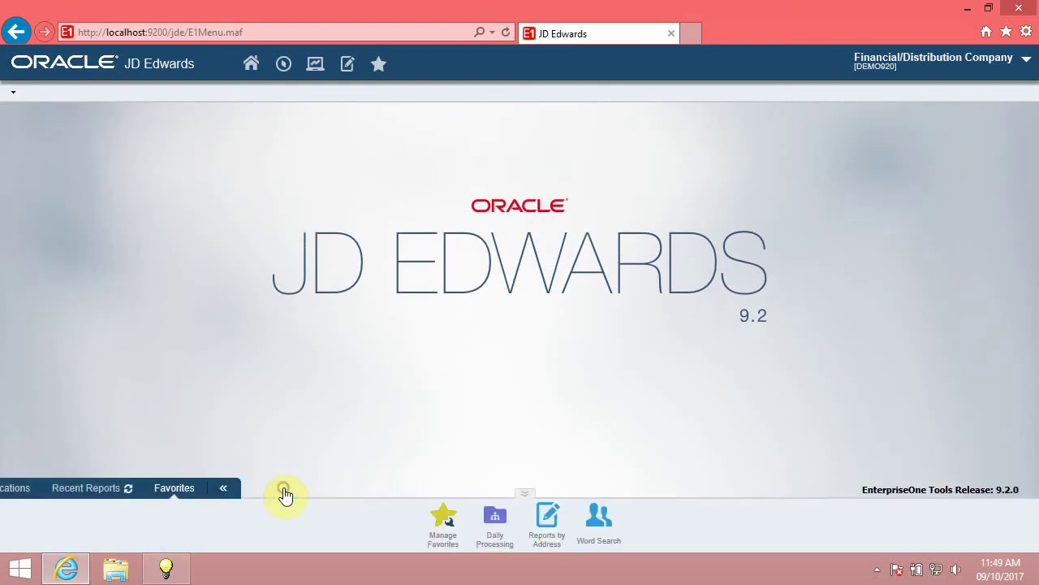
{"action": "left_click", "coordinate": [24, 492]}
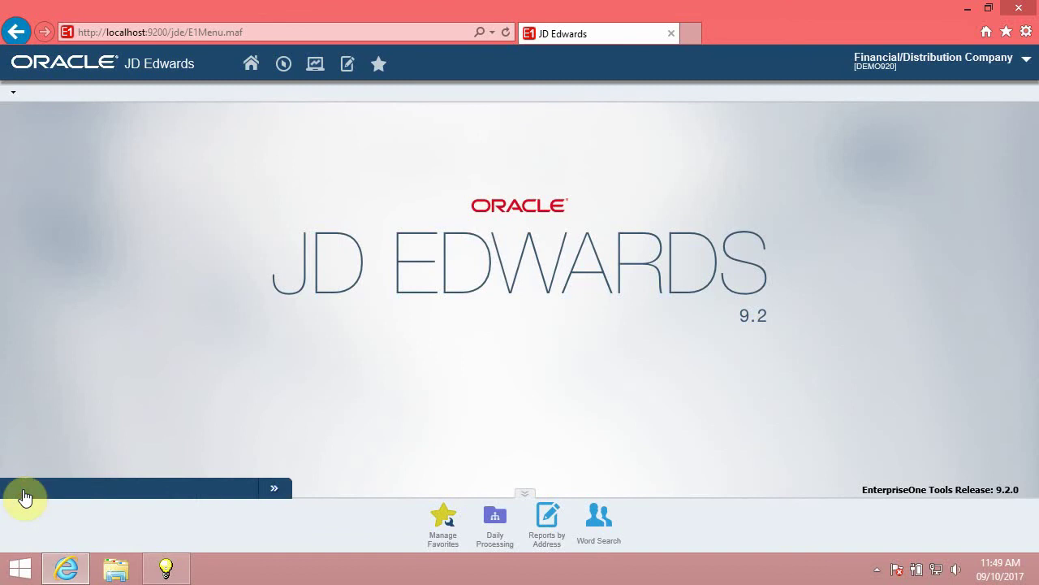
{"action": "left_click", "coordinate": [146, 491]}
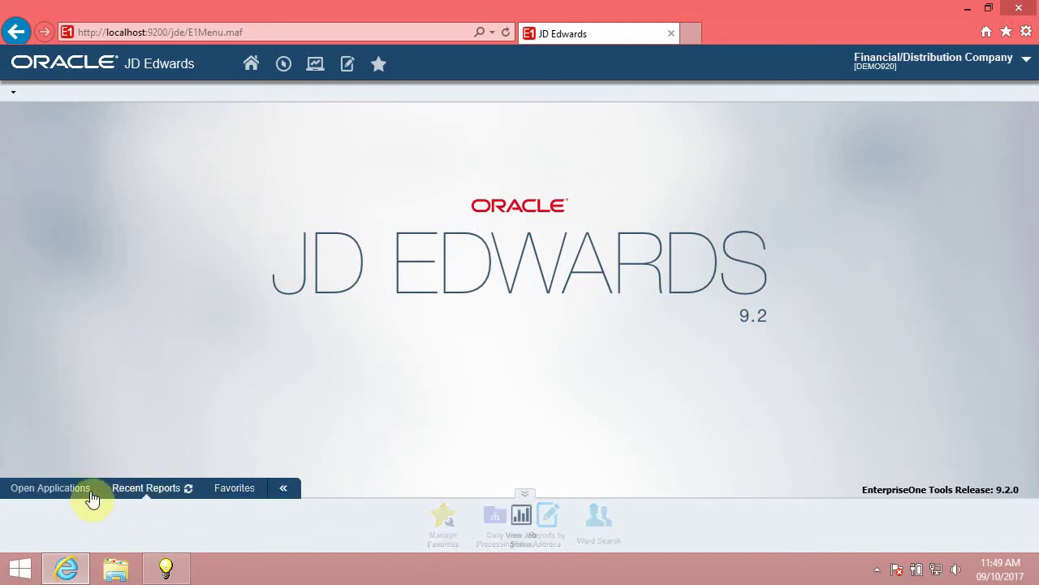
{"action": "left_click", "coordinate": [66, 490]}
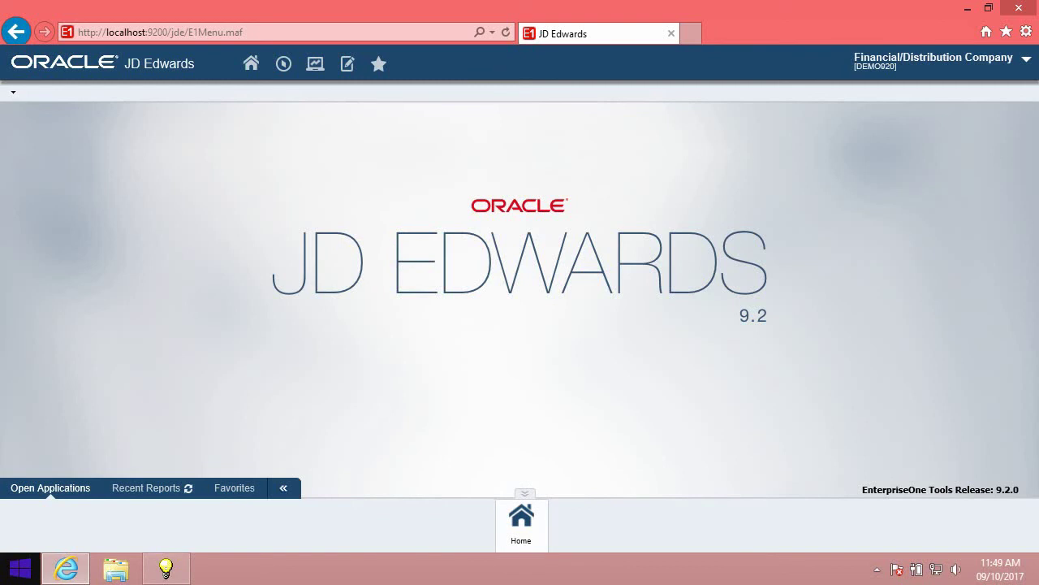
- Fast-path to menu G4111 and expand Inventory Master/Transactions in the Navigator
{"action": "left_click", "coordinate": [285, 69]}
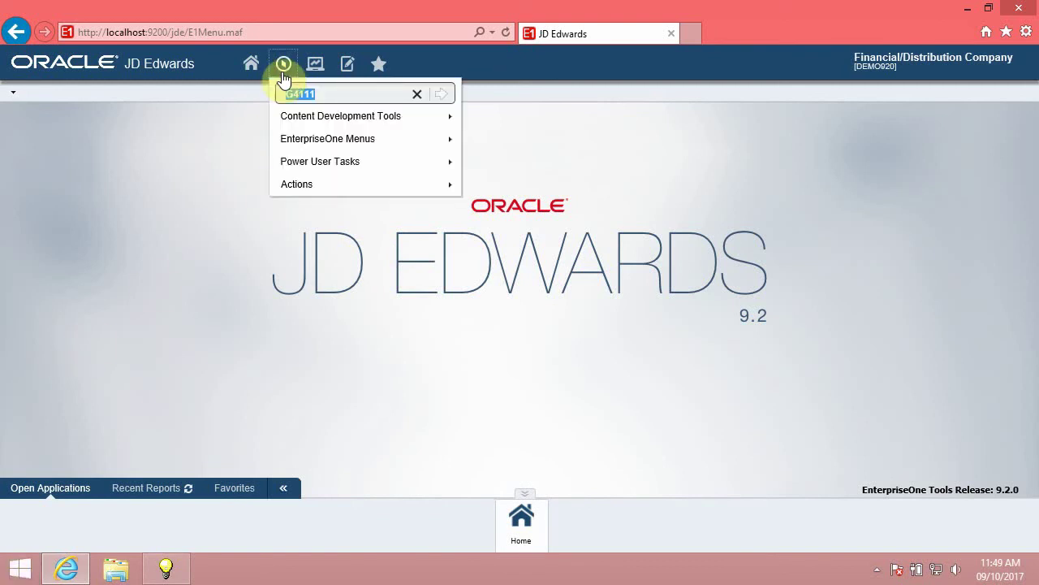
{"action": "left_click", "coordinate": [443, 97]}
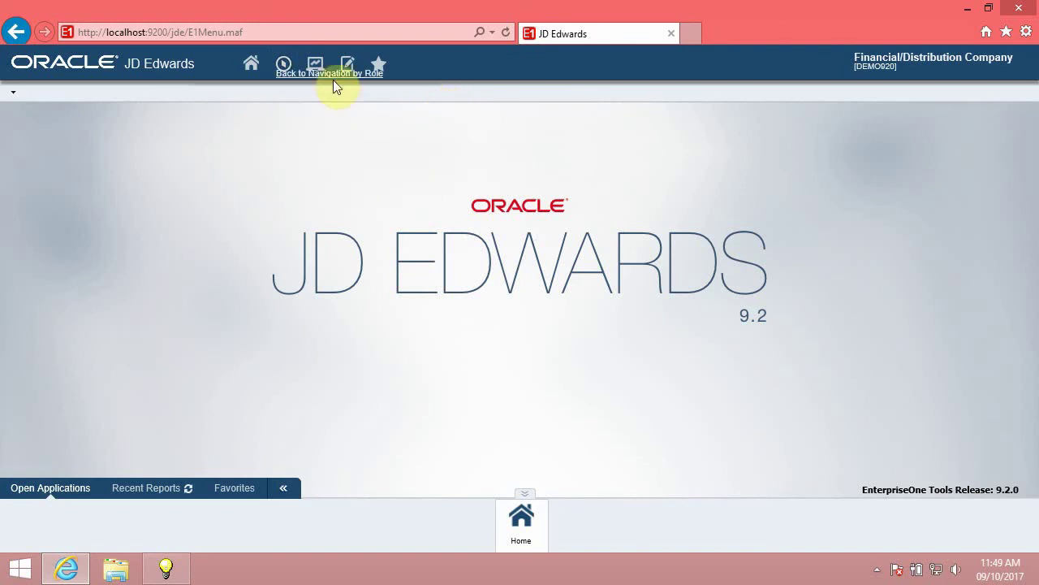
{"action": "left_click", "coordinate": [283, 65]}
{"action": "left_click", "coordinate": [323, 120]}
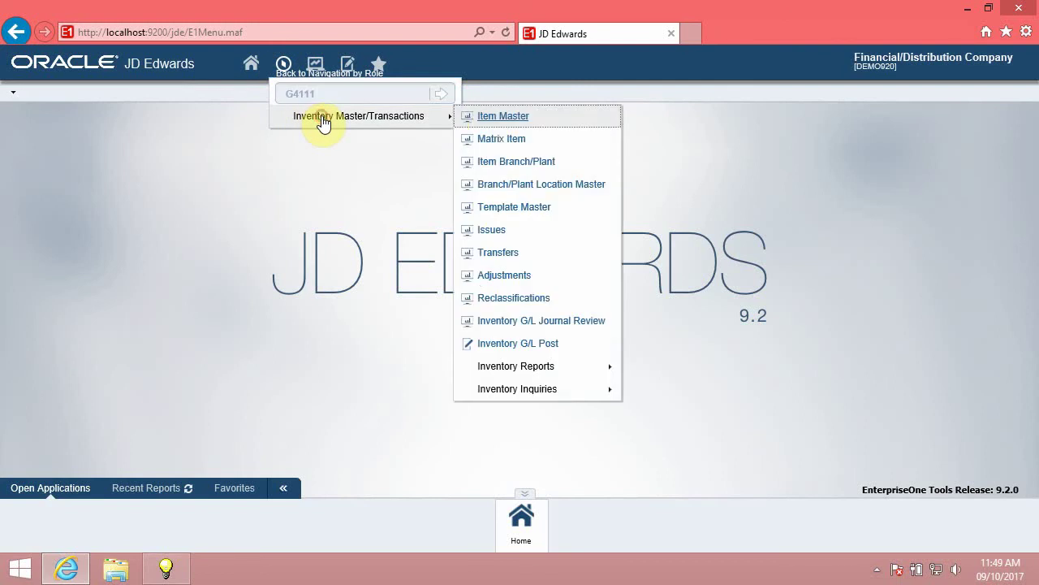
- Open Item Master, toggle the carousel tabs, then switch to the Recent Reports list
{"action": "left_click", "coordinate": [487, 113]}
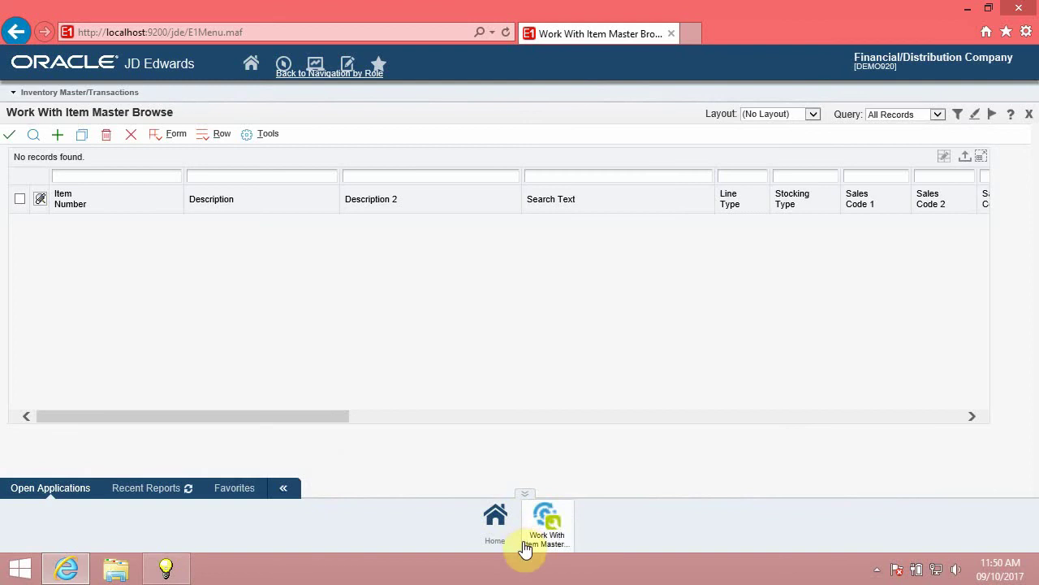
{"action": "mouse_move", "coordinate": [548, 528]}
{"action": "left_click", "coordinate": [283, 490]}
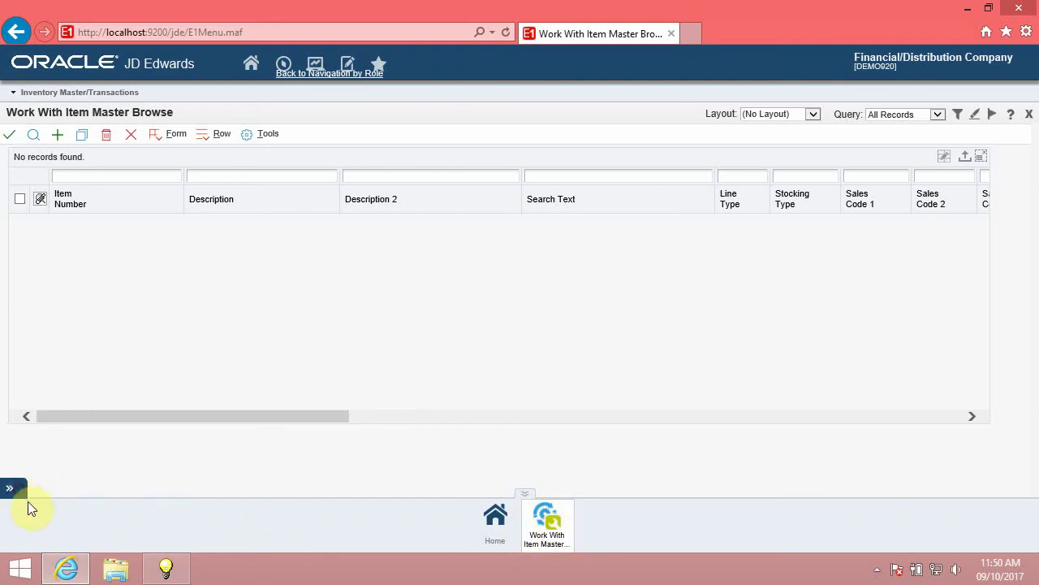
{"action": "left_click", "coordinate": [26, 492]}
{"action": "left_click", "coordinate": [58, 492]}
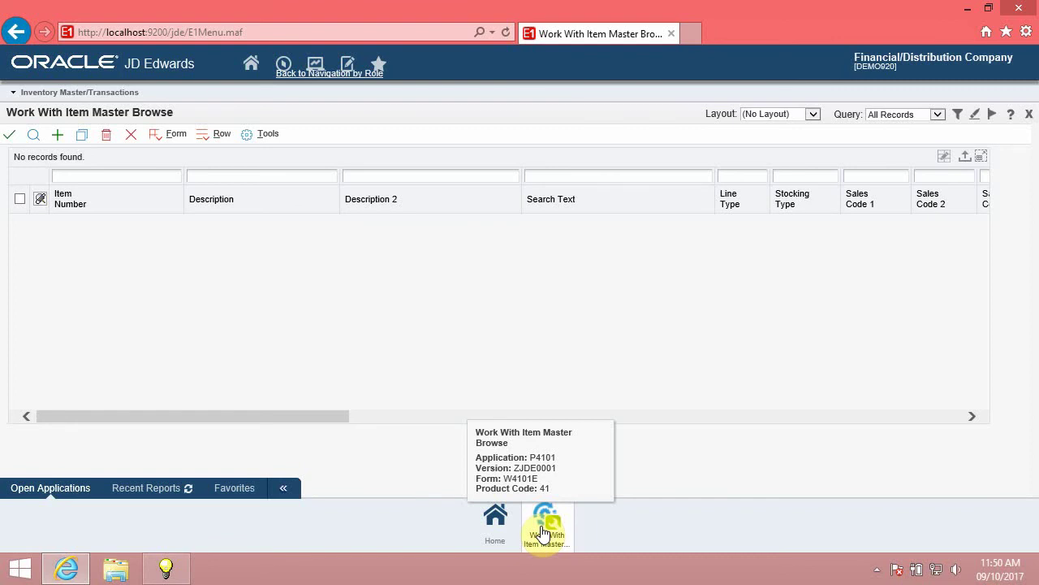
{"action": "left_click", "coordinate": [167, 489]}
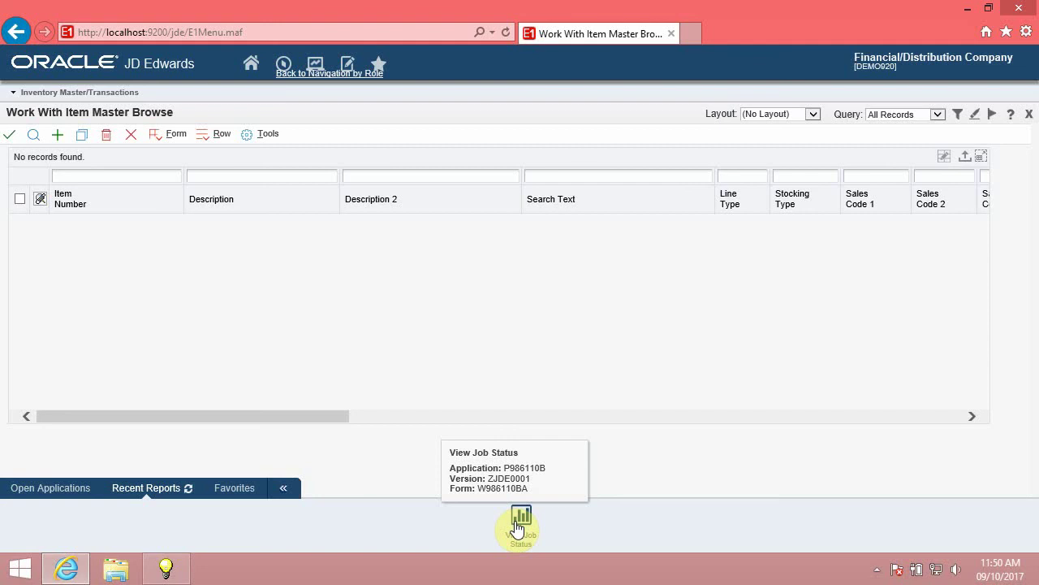
- Refresh Recent Reports, then switch the carousel to Favorites and inspect its icons
{"action": "left_click", "coordinate": [187, 489]}
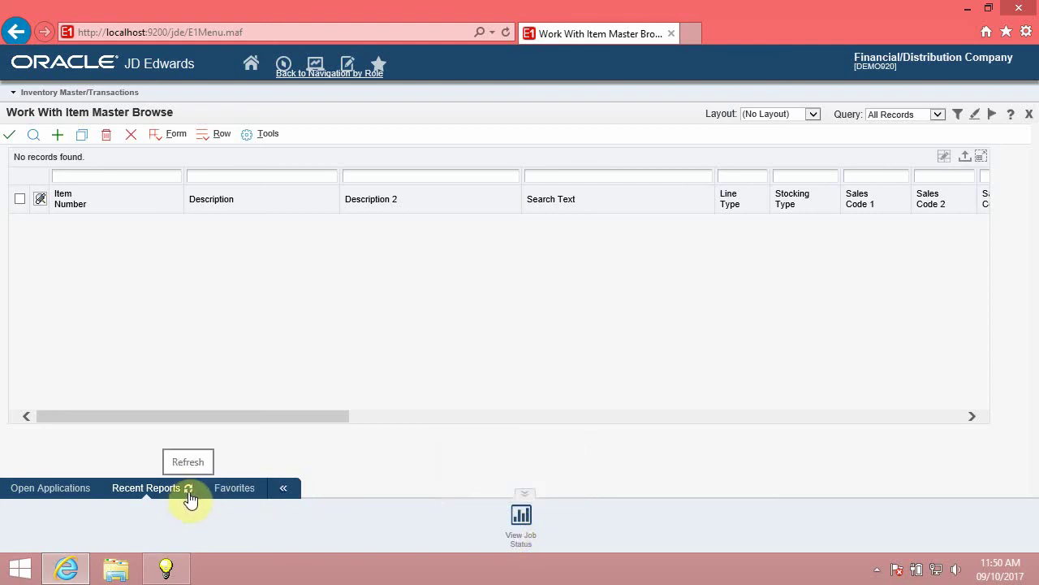
{"action": "left_click", "coordinate": [238, 492]}
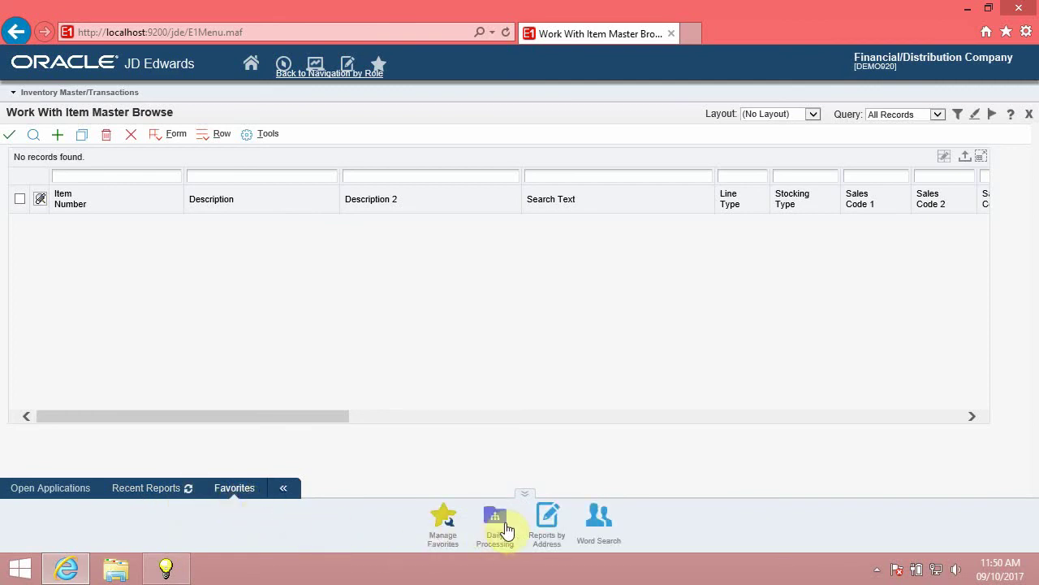
{"action": "mouse_move", "coordinate": [505, 530]}
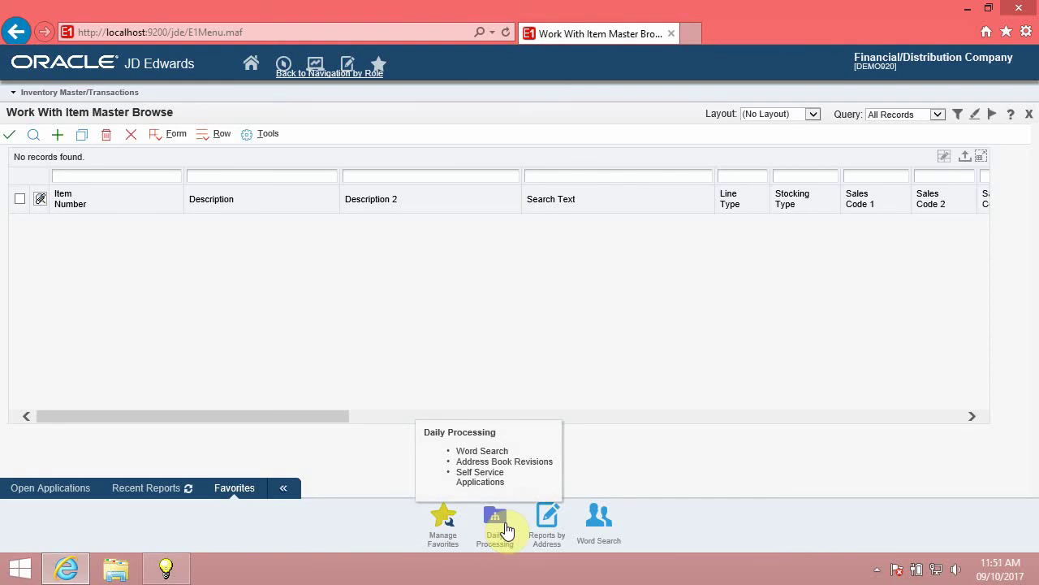
{"action": "left_click", "coordinate": [551, 520]}
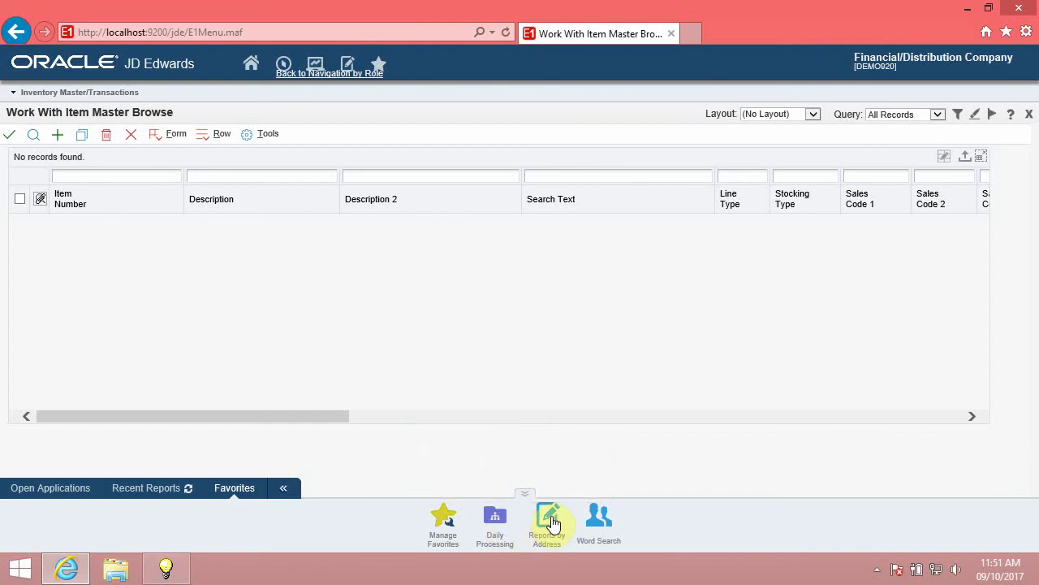
{"action": "mouse_move", "coordinate": [550, 533]}
{"action": "mouse_move", "coordinate": [598, 533]}
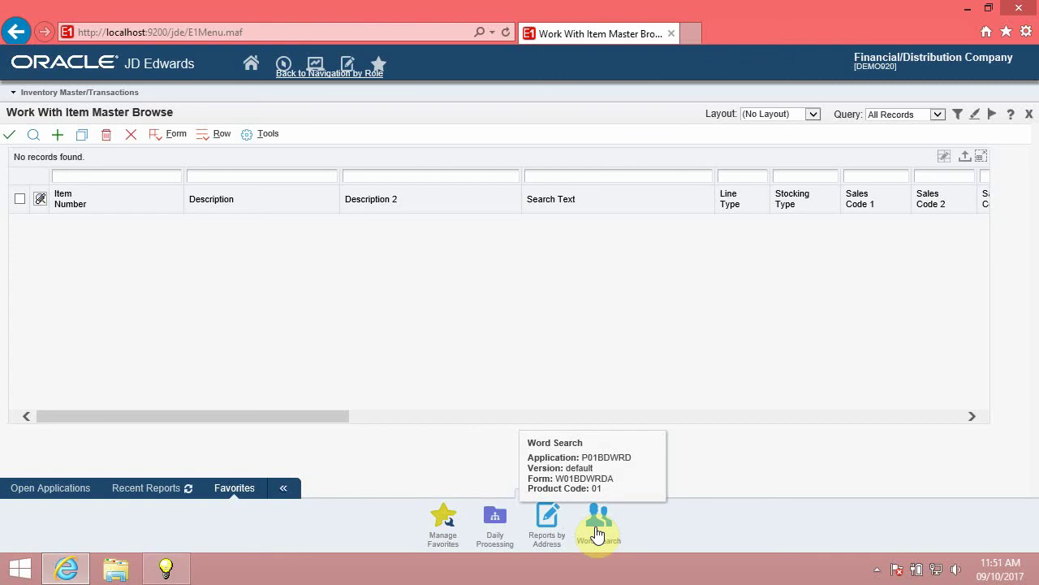
{"action": "left_click", "coordinate": [499, 536]}
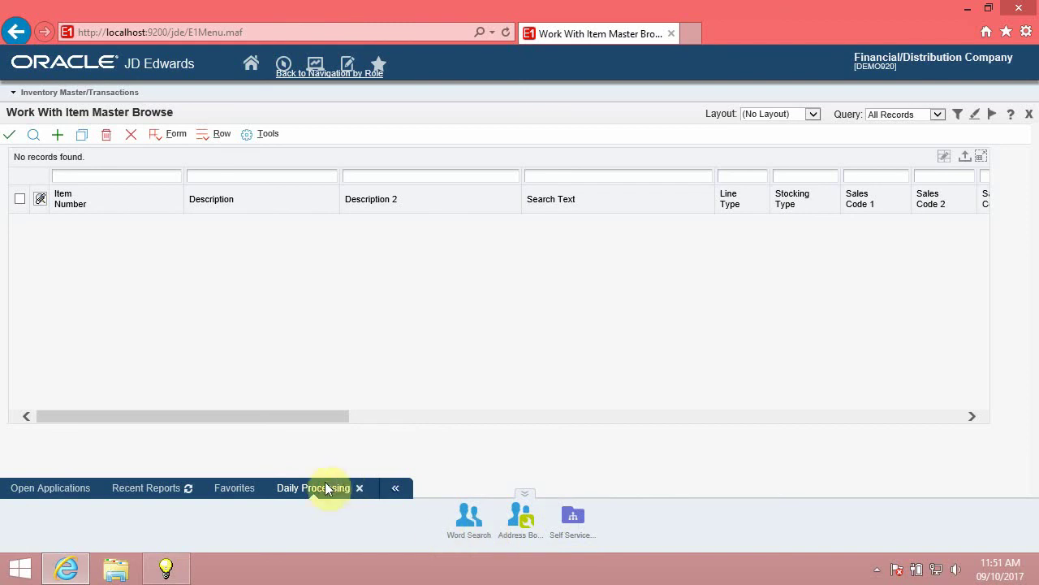
{"action": "left_click", "coordinate": [574, 527]}
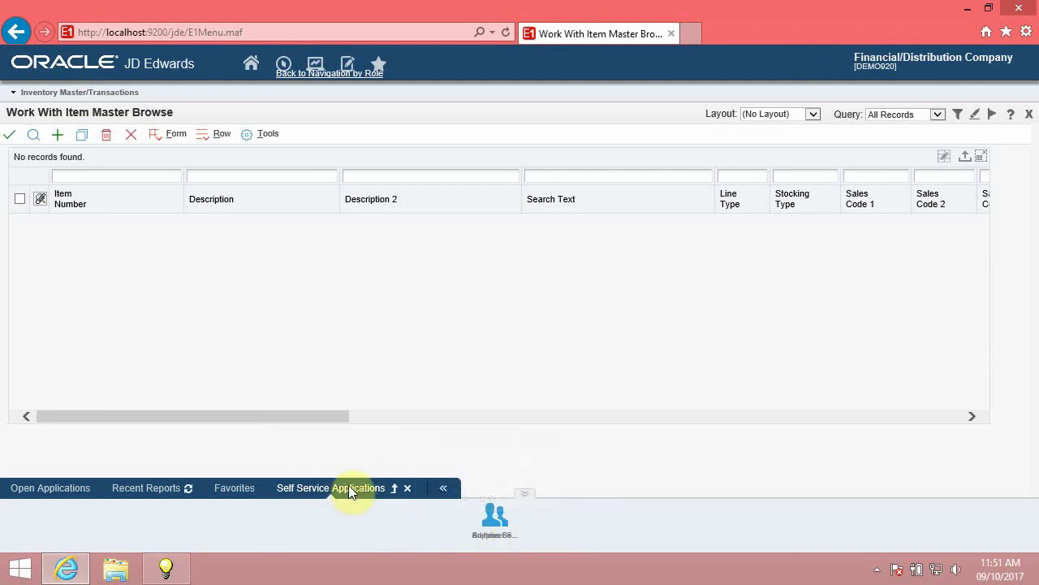
{"action": "mouse_move", "coordinate": [166, 568]}
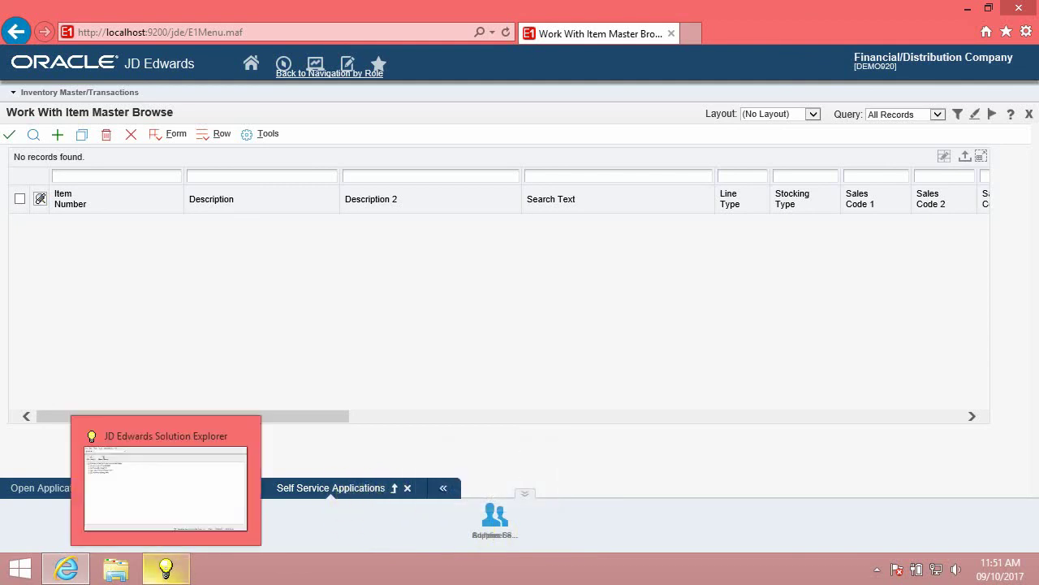
{"action": "left_click", "coordinate": [393, 489]}
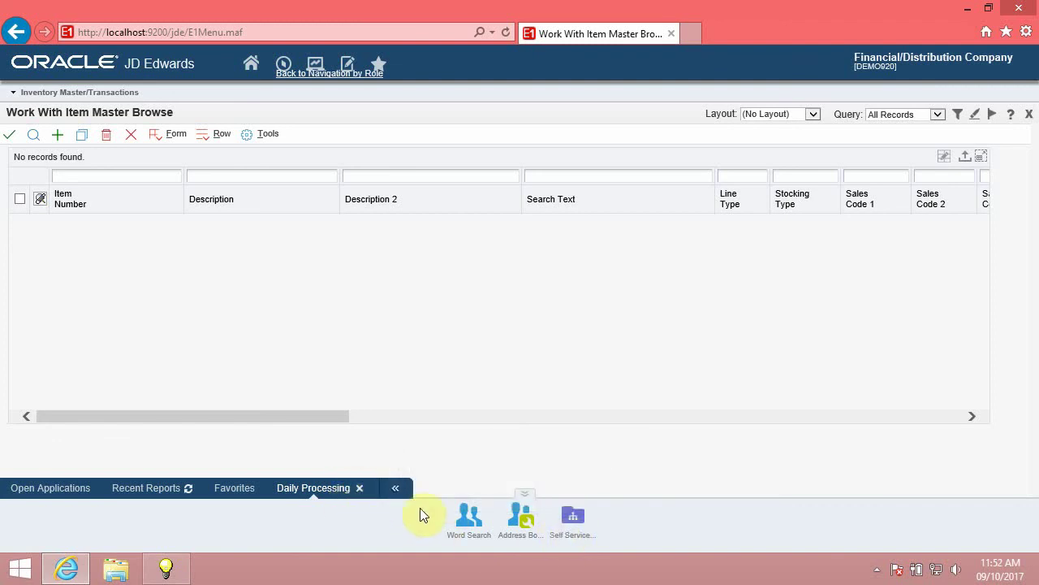
{"action": "left_click", "coordinate": [359, 488]}
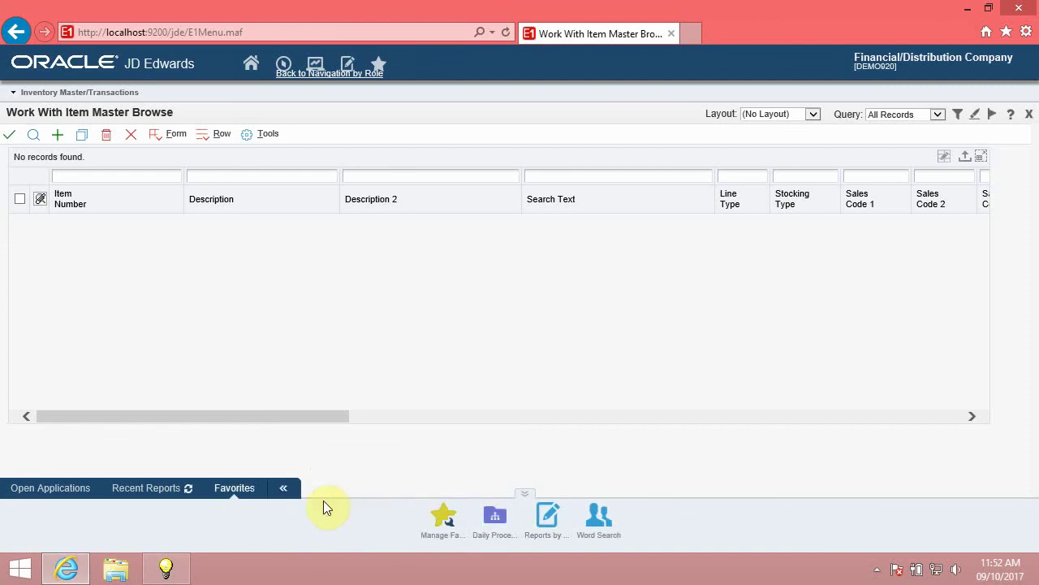
- Enable 'Use Large Icons in Carousel' in the Preferences settings and save
{"action": "left_click", "coordinate": [1008, 62]}
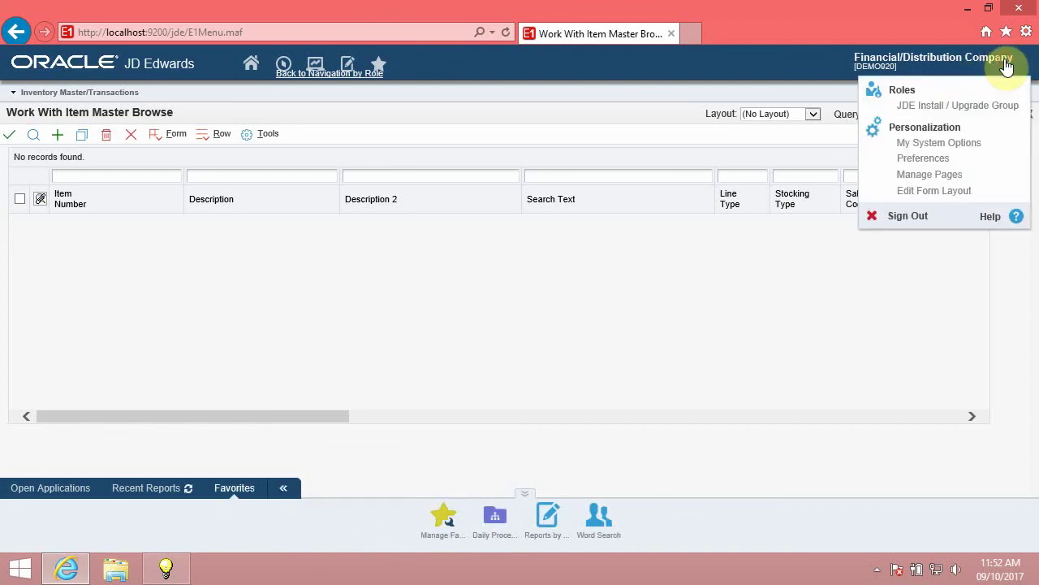
{"action": "left_click", "coordinate": [922, 160]}
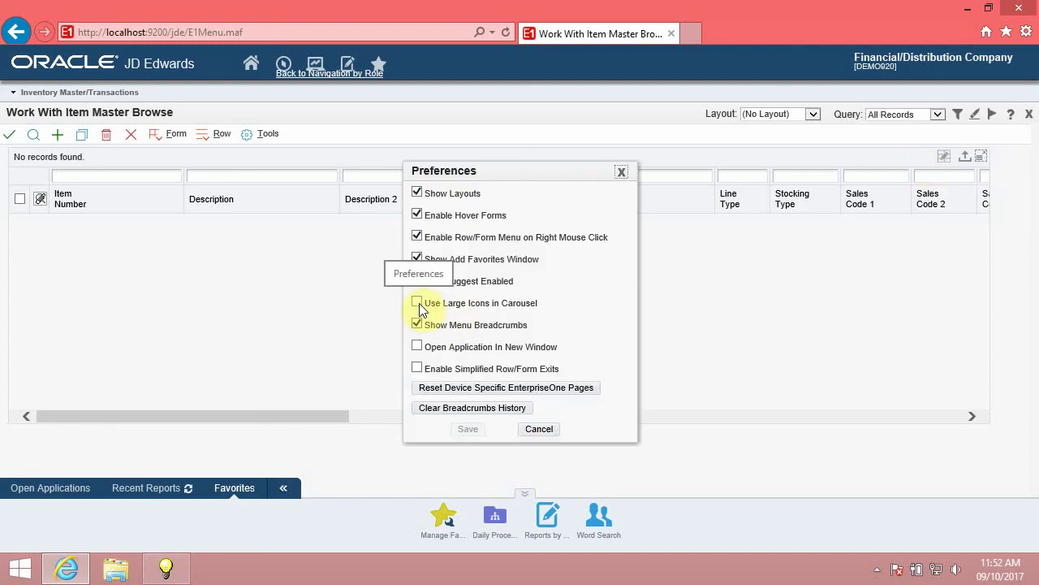
{"action": "left_click", "coordinate": [418, 303]}
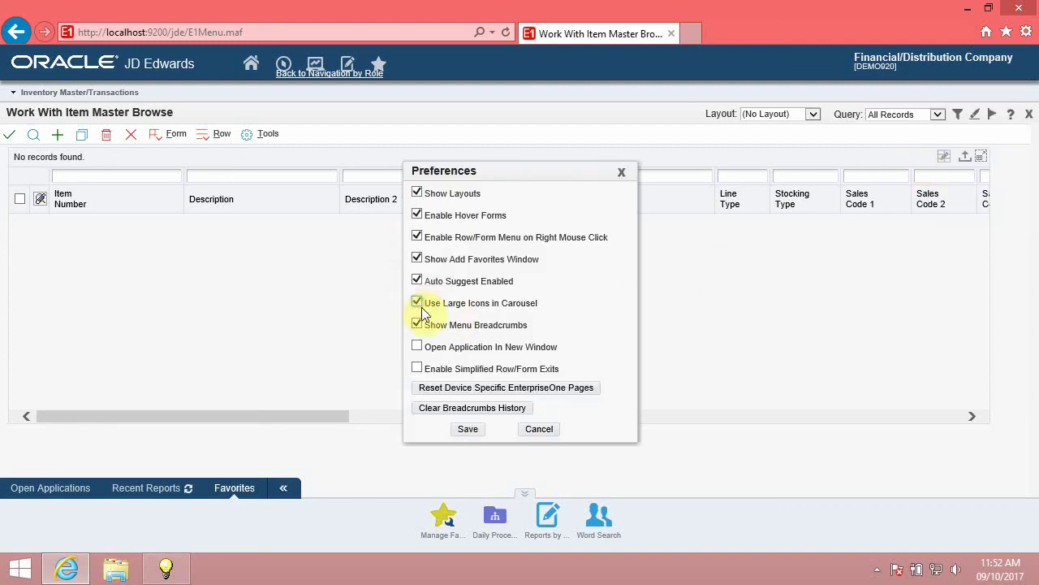
{"action": "left_click", "coordinate": [470, 429]}
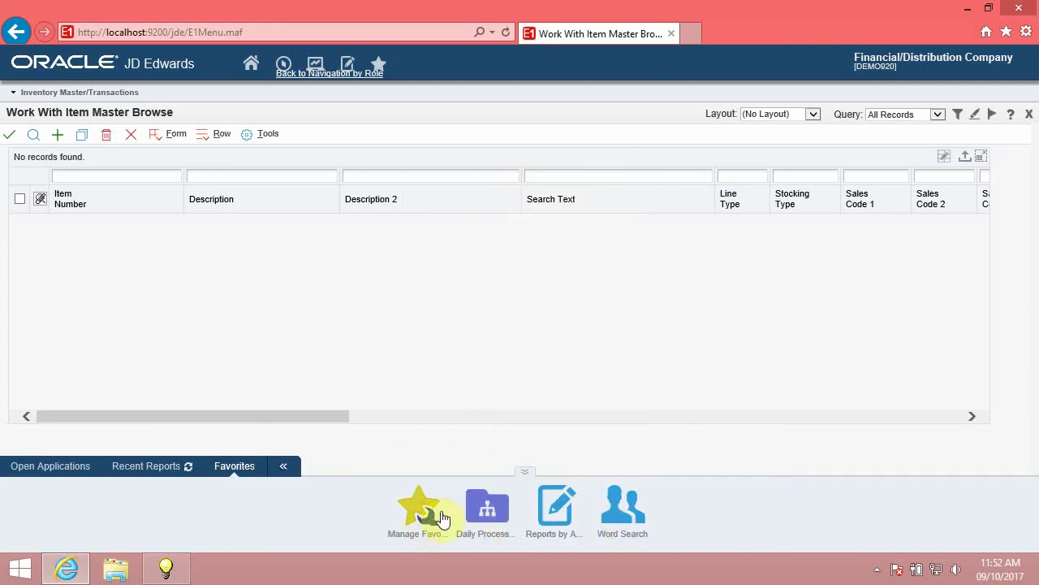
- Cycle the carousel through Recent Reports, Open Applications, Recent Reports and Favorites
{"action": "left_click", "coordinate": [134, 465]}
{"action": "left_click", "coordinate": [49, 465]}
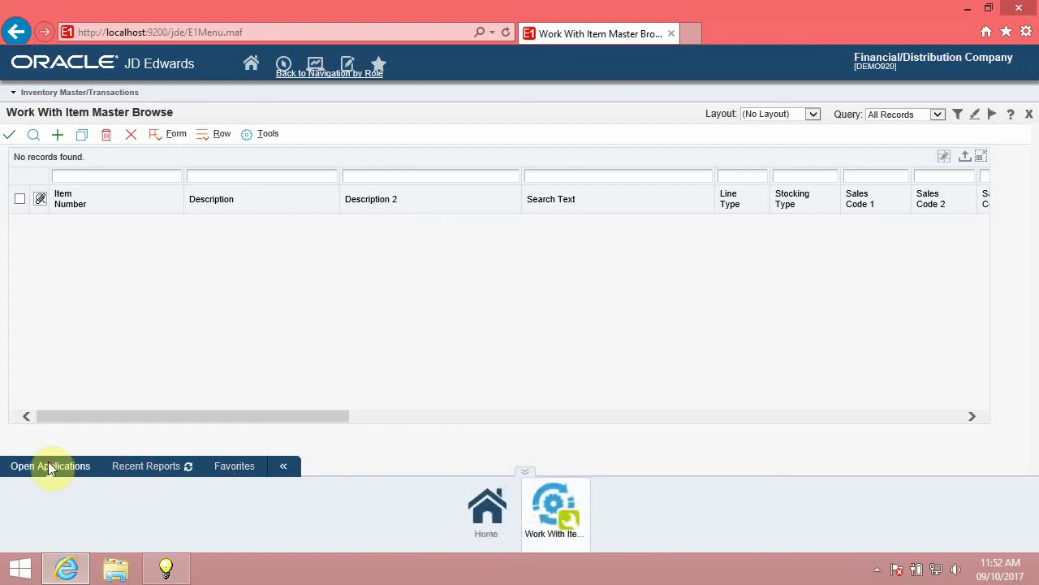
{"action": "left_click", "coordinate": [165, 471]}
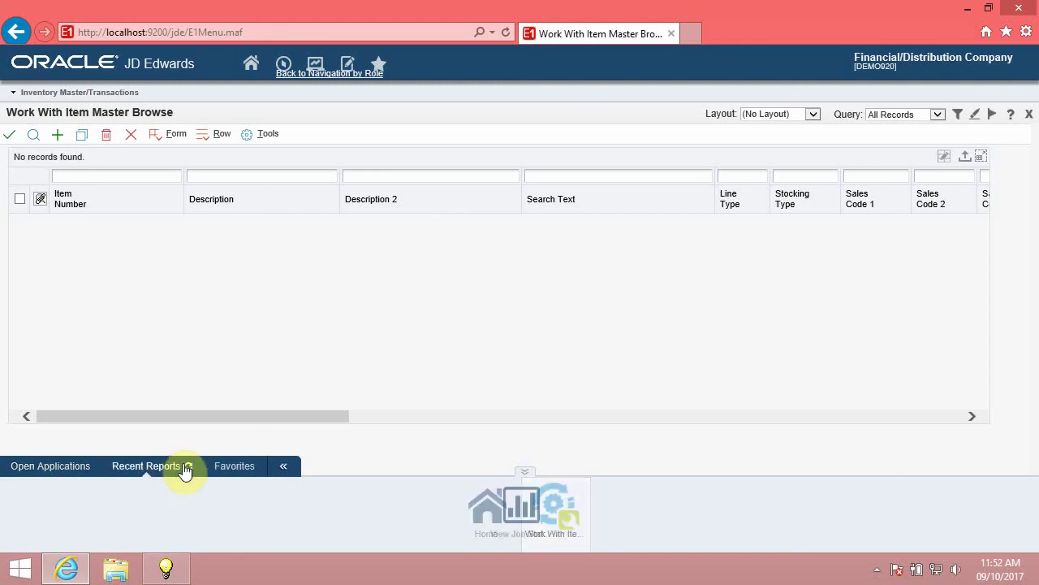
{"action": "left_click", "coordinate": [230, 469]}
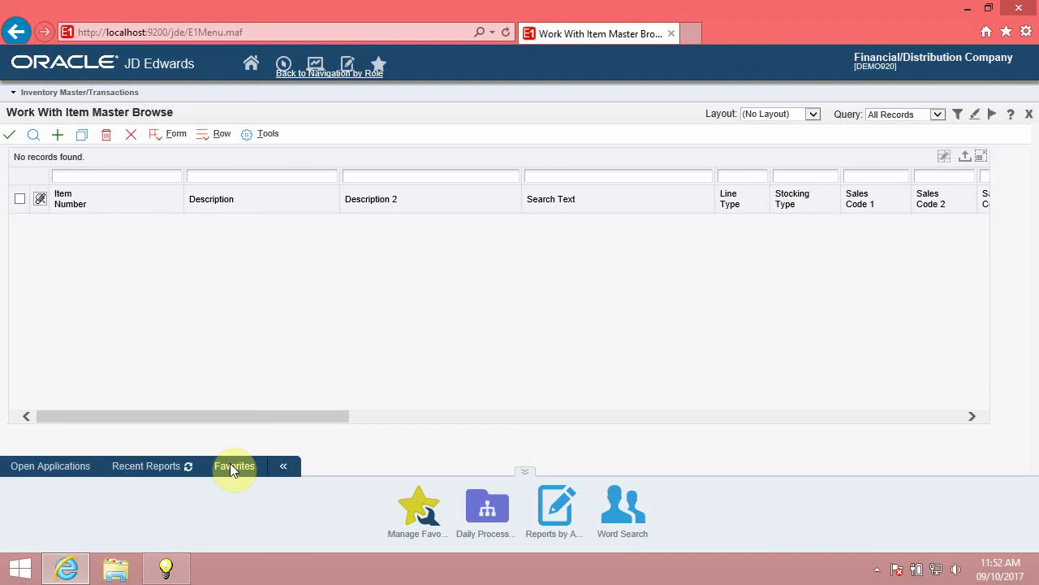
- Hide the Open Applications tab, show it again, and select it
{"action": "right_click", "coordinate": [231, 467]}
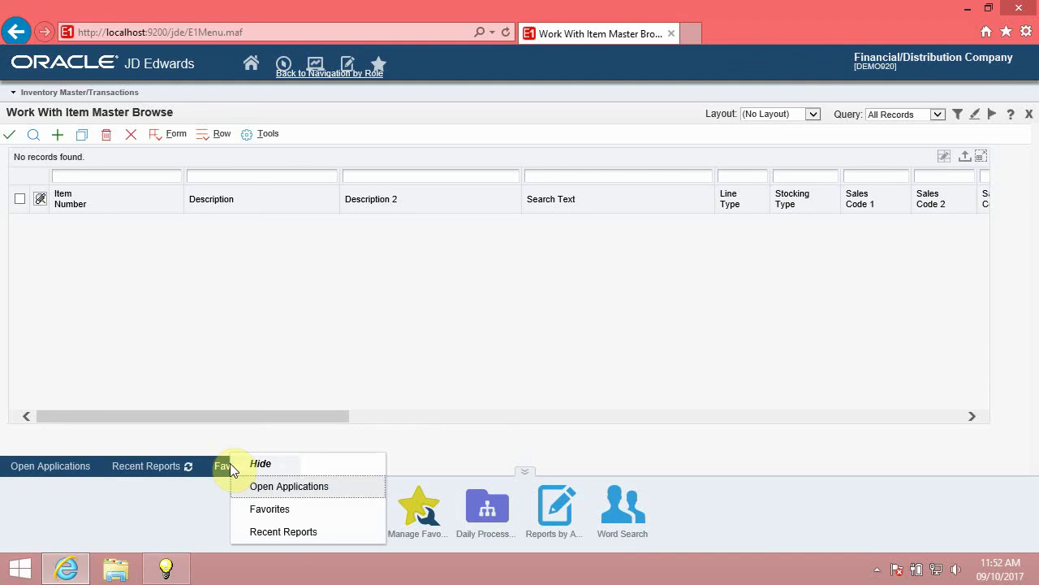
{"action": "left_click", "coordinate": [277, 487]}
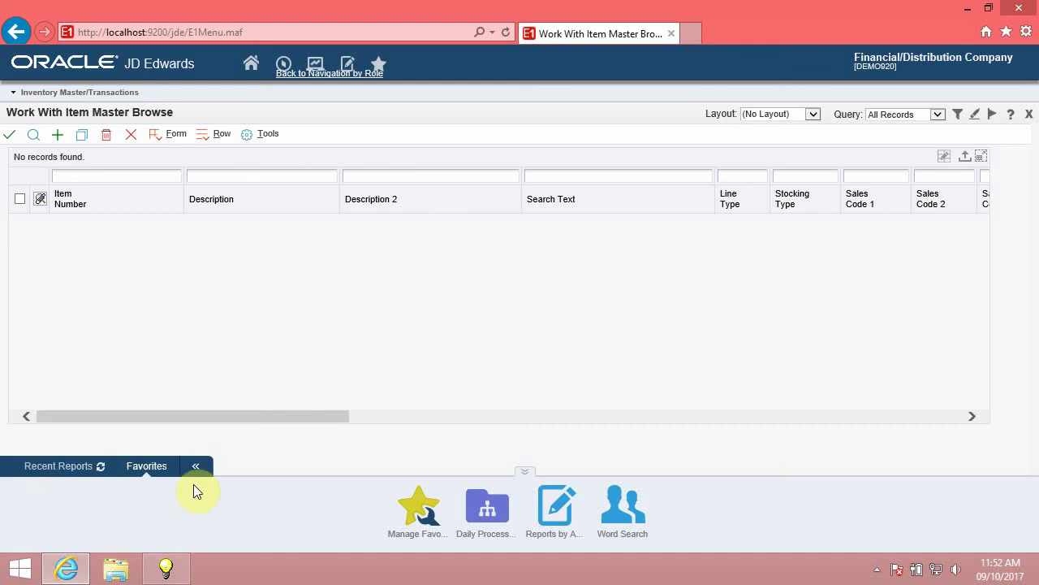
{"action": "right_click", "coordinate": [126, 467]}
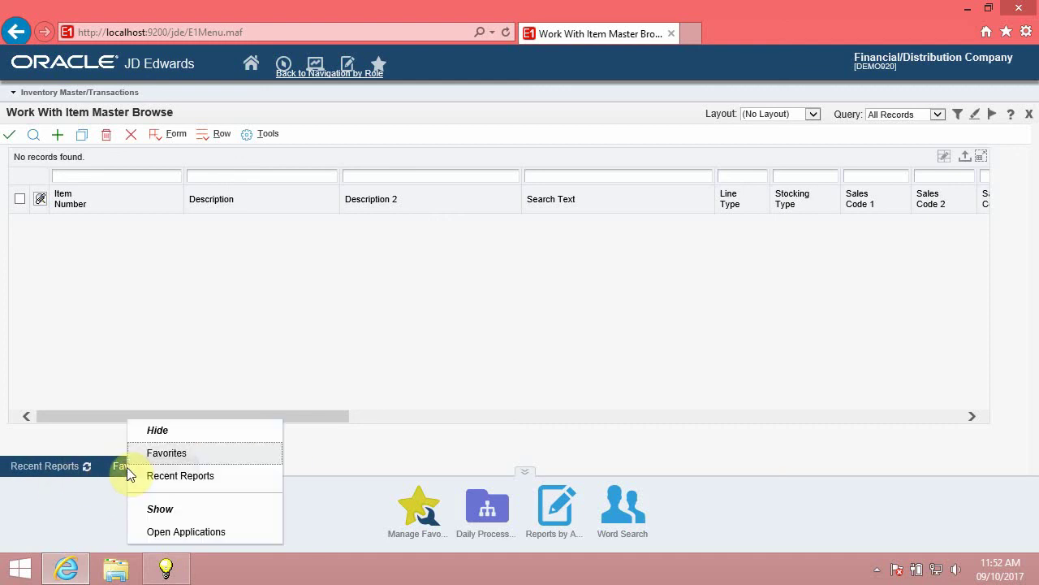
{"action": "left_click", "coordinate": [172, 531]}
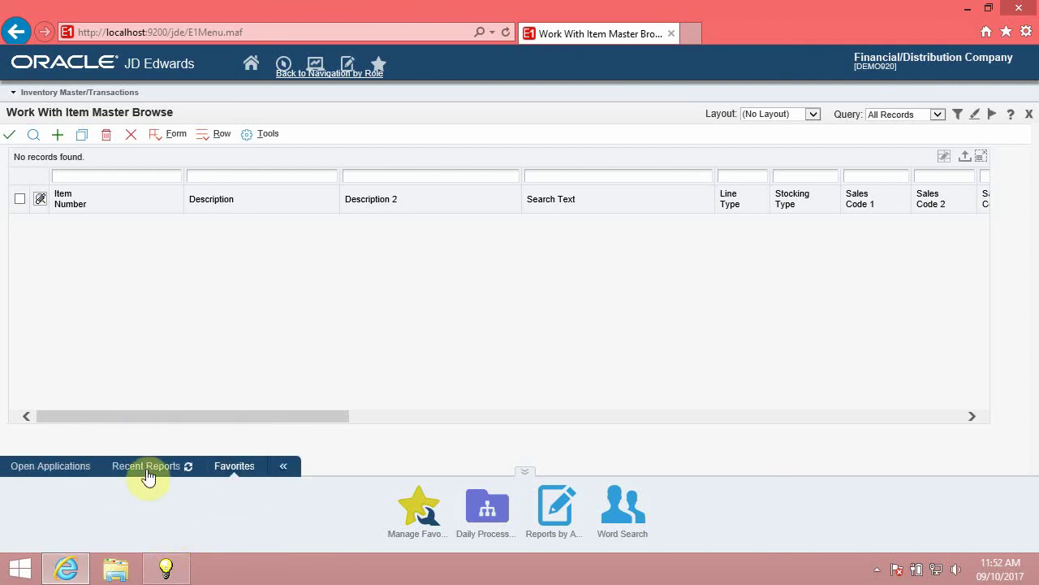
{"action": "left_click", "coordinate": [35, 465]}
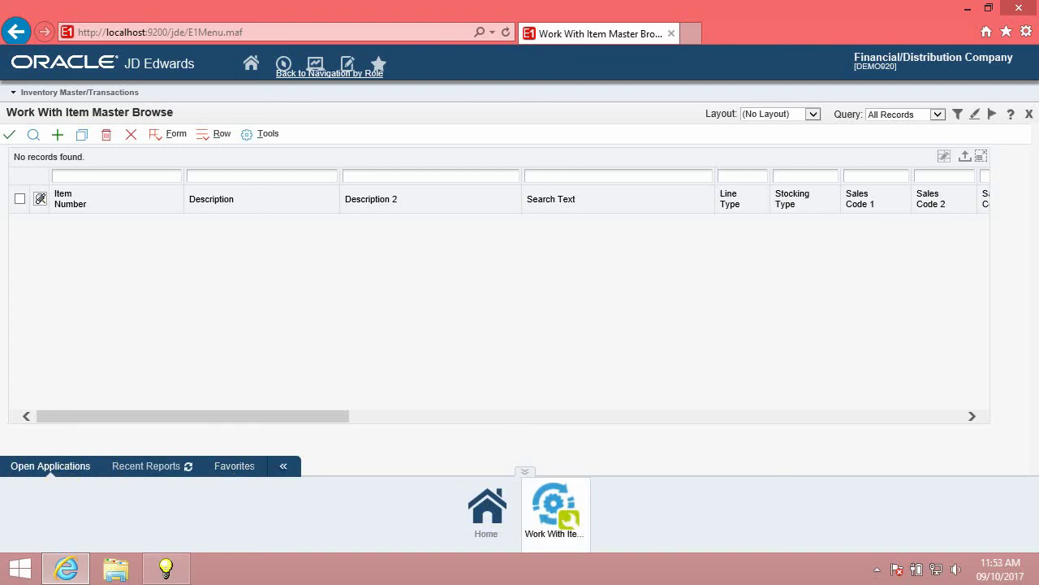
{"action": "left_click", "coordinate": [523, 472]}
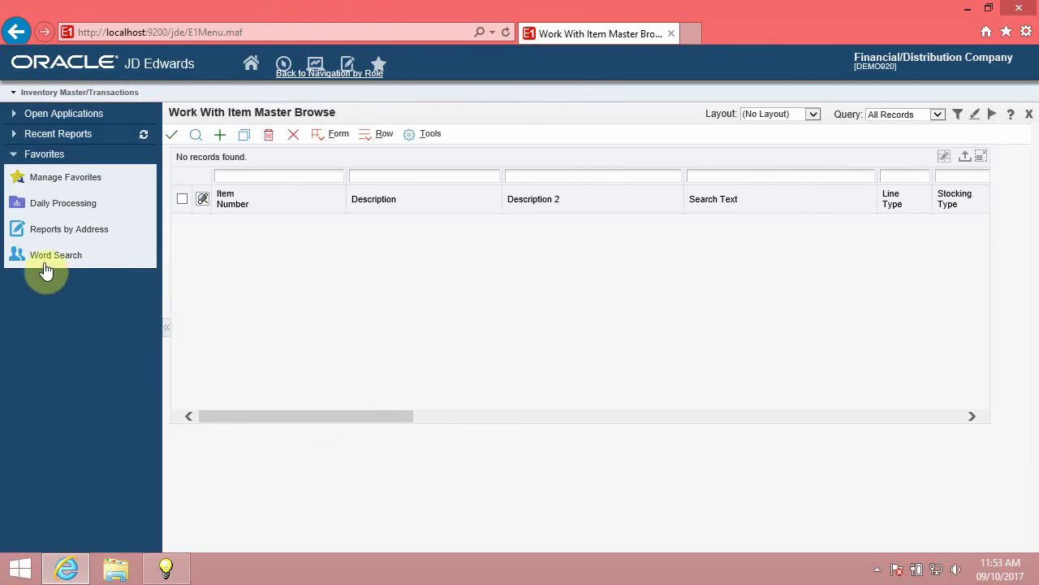
{"action": "left_click", "coordinate": [166, 331]}
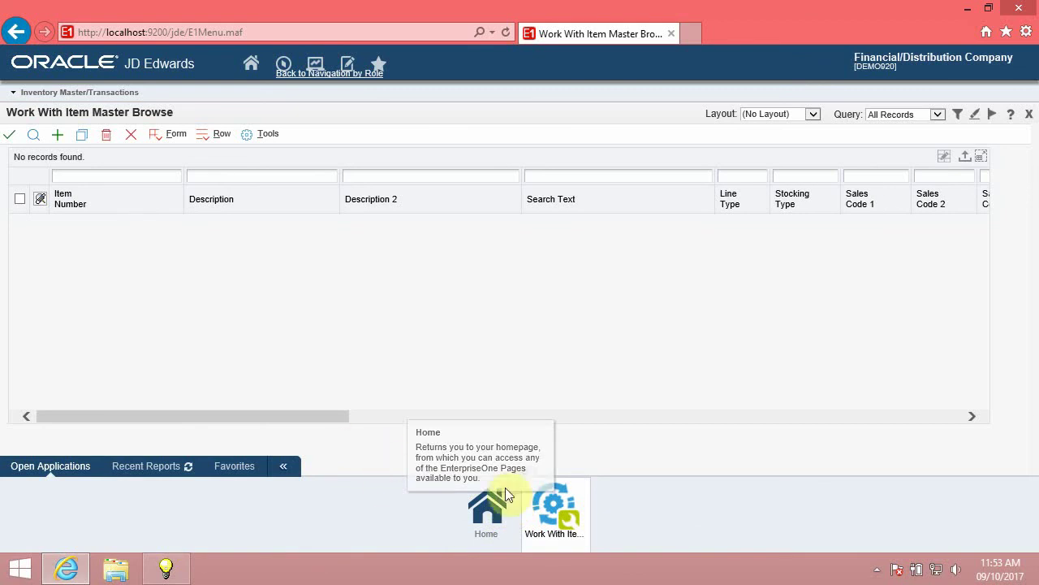
{"action": "left_click", "coordinate": [528, 471]}
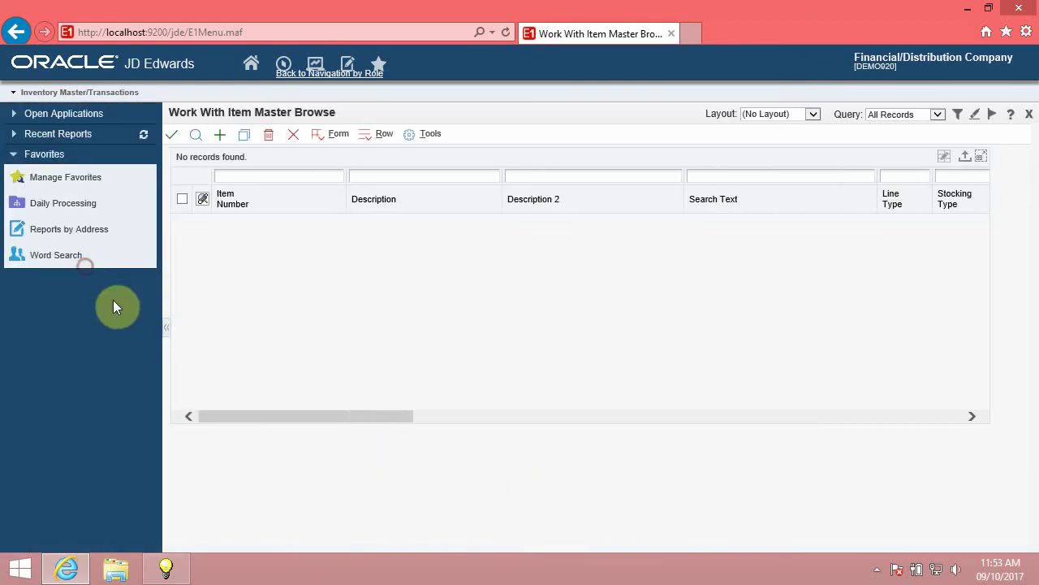
{"action": "left_click_drag", "start_coordinate": [169, 336], "coordinate": [1011, 281]}
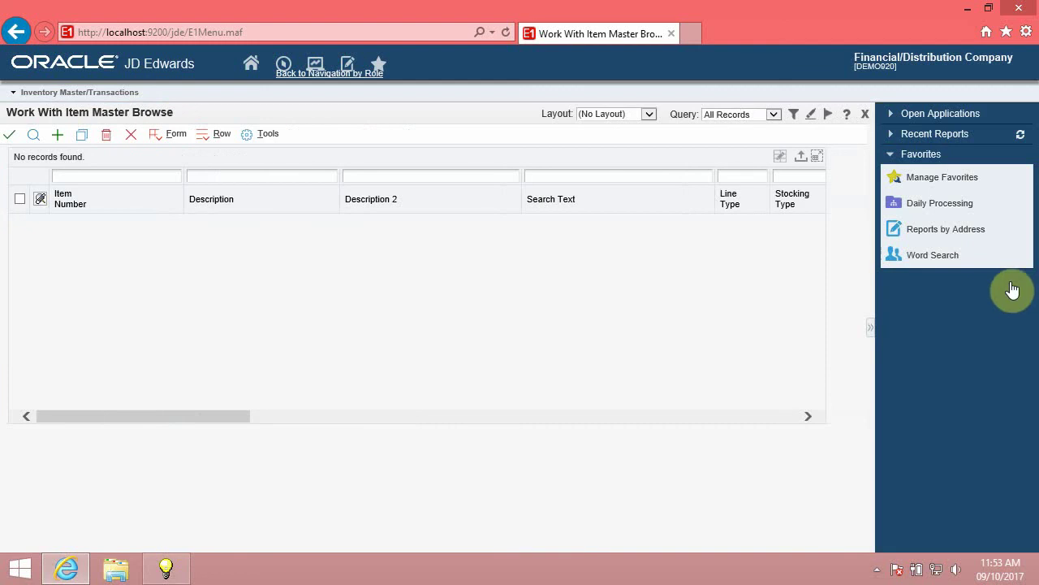
{"action": "left_click_drag", "start_coordinate": [883, 333], "coordinate": [648, 129]}
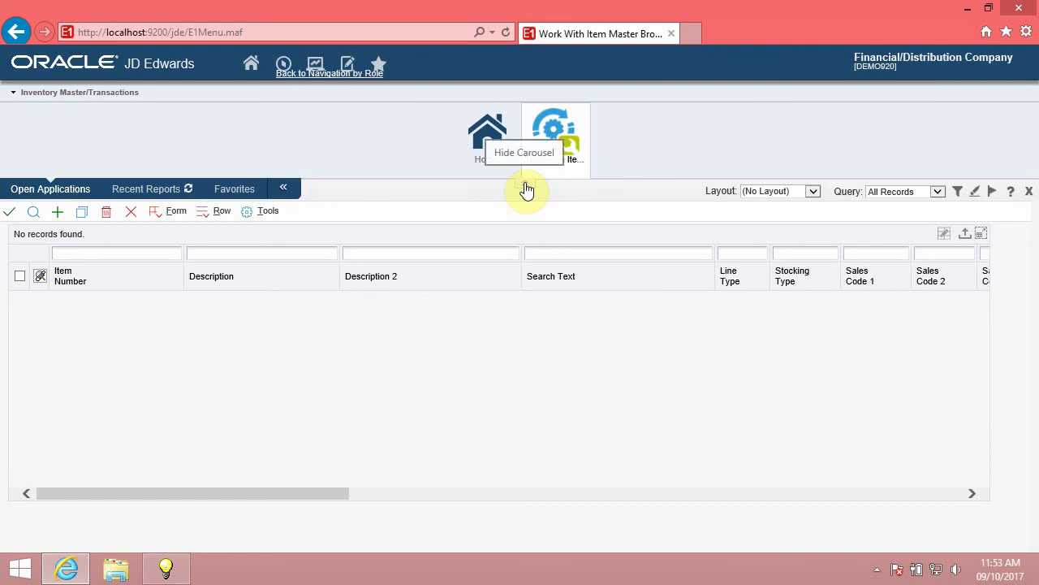
{"action": "left_click_drag", "start_coordinate": [525, 190], "coordinate": [82, 300]}
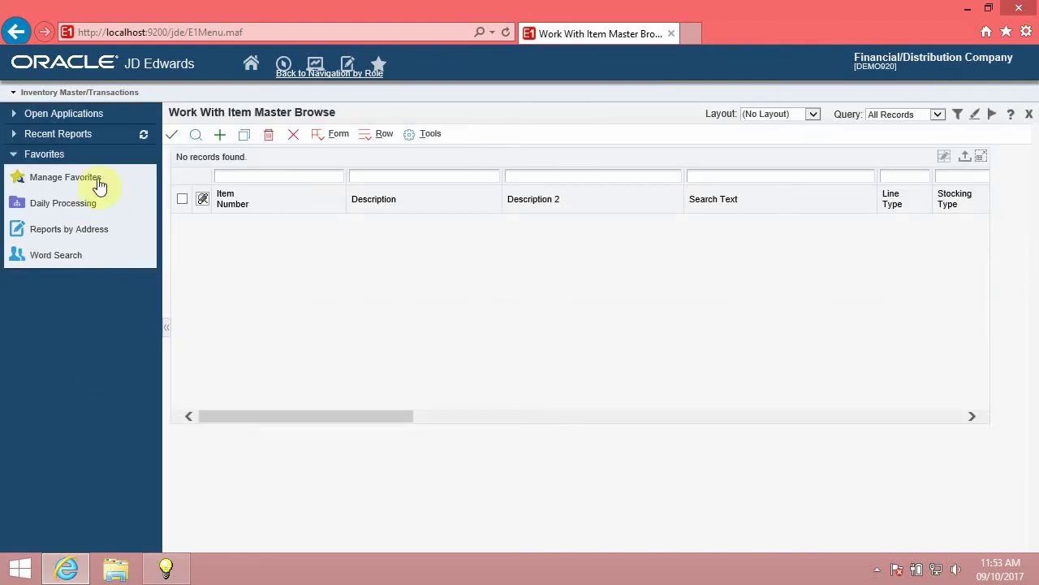
{"action": "left_click", "coordinate": [45, 134]}
{"action": "left_click", "coordinate": [65, 114]}
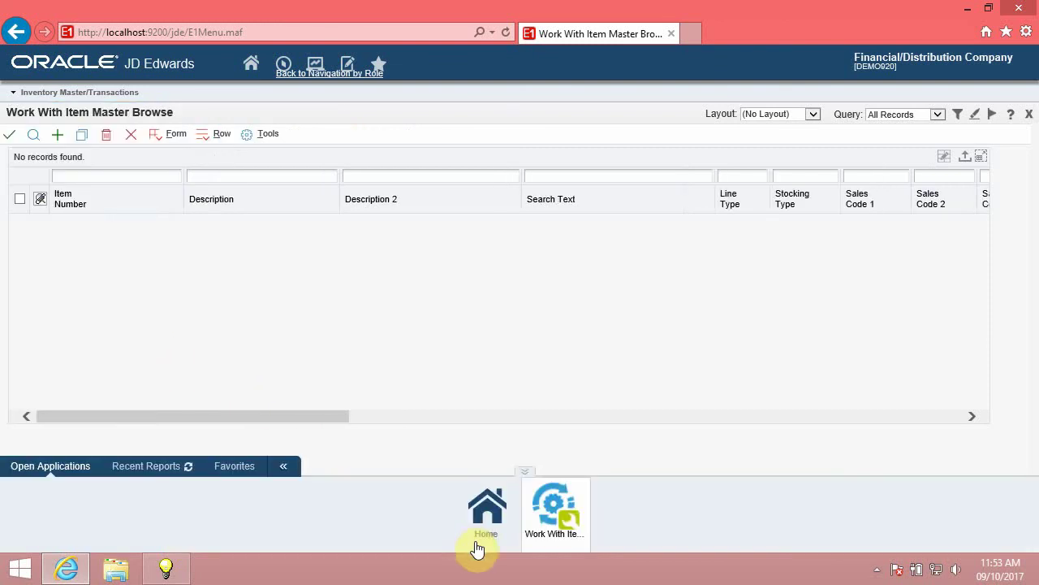
- Dock the carousel on the left, collapse it, then drag it back to the bottom
{"action": "right_click", "coordinate": [486, 520]}
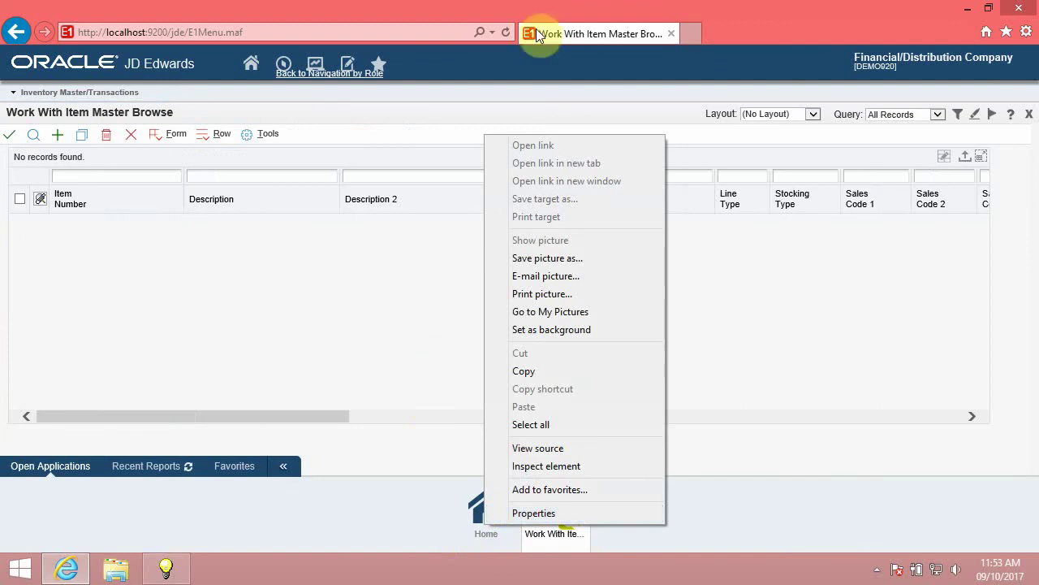
{"action": "left_click", "coordinate": [432, 392]}
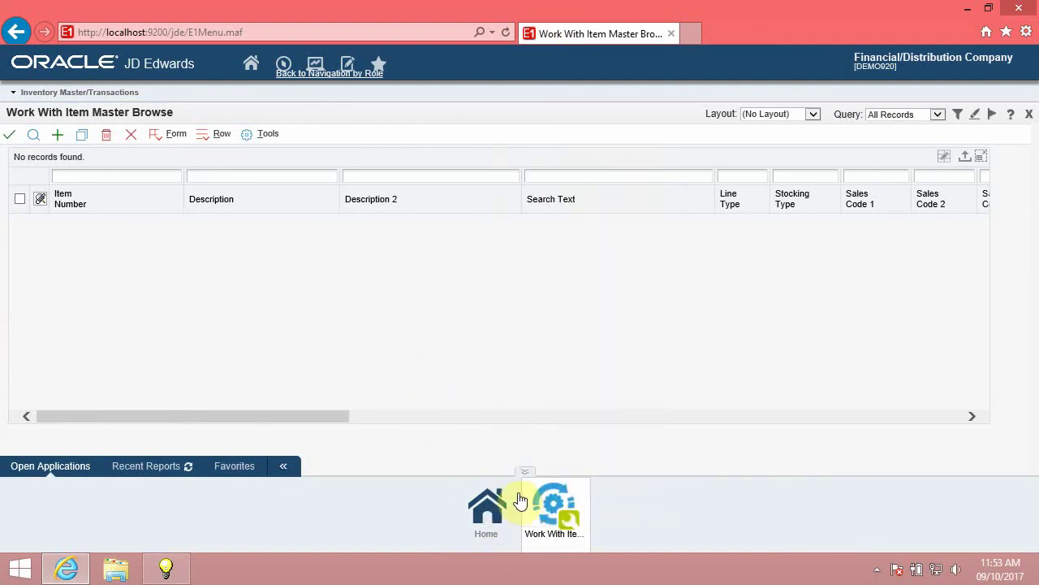
{"action": "right_click", "coordinate": [46, 343]}
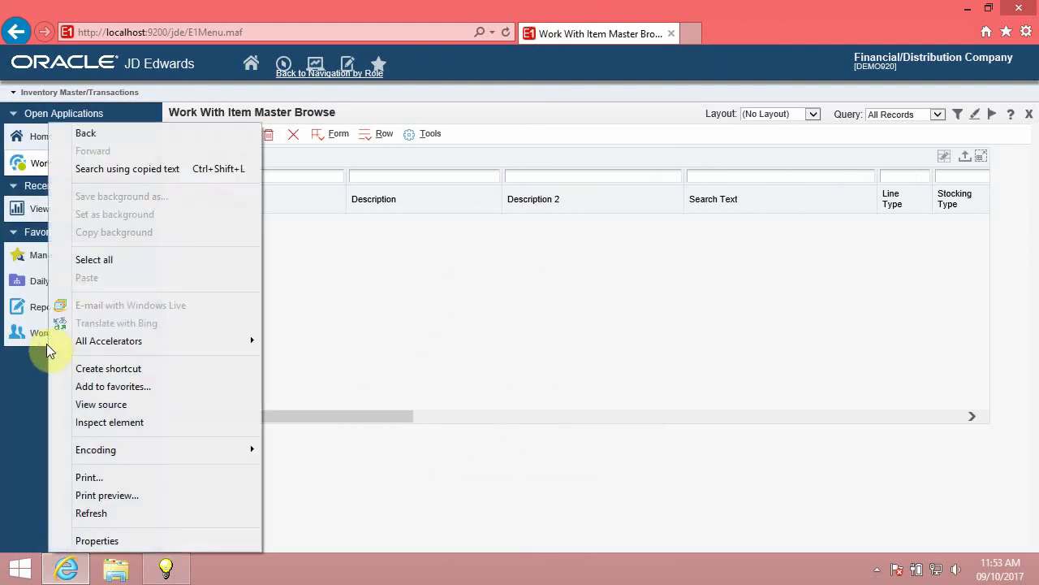
{"action": "left_click", "coordinate": [17, 413]}
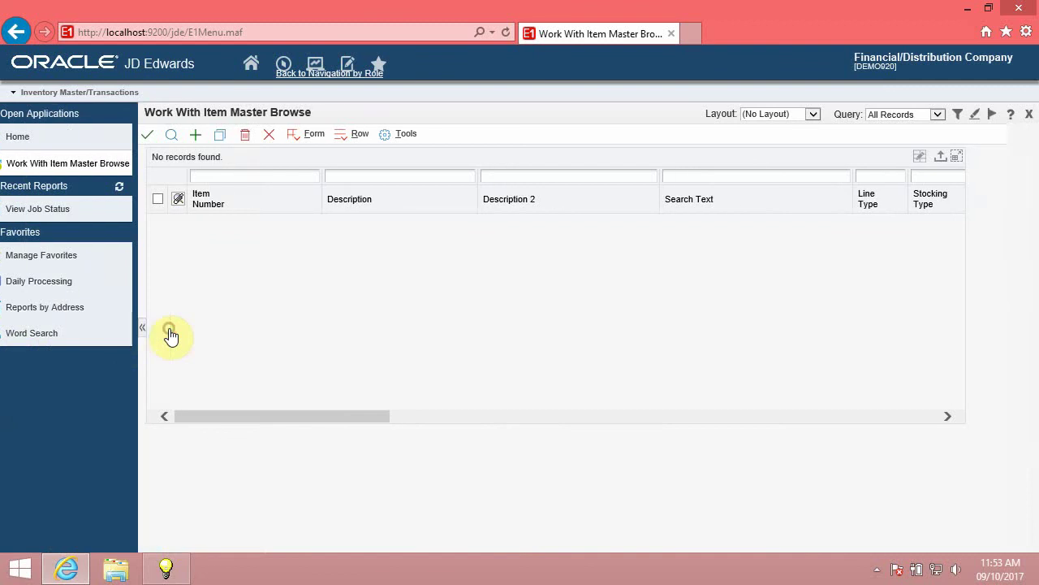
{"action": "left_click", "coordinate": [170, 330]}
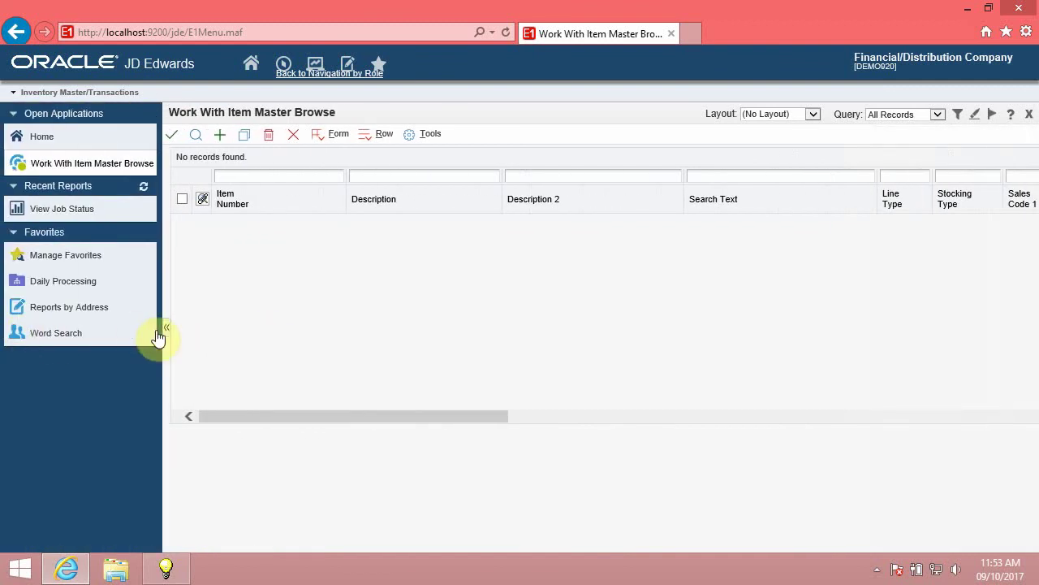
{"action": "left_click_drag", "start_coordinate": [168, 332], "coordinate": [557, 526]}
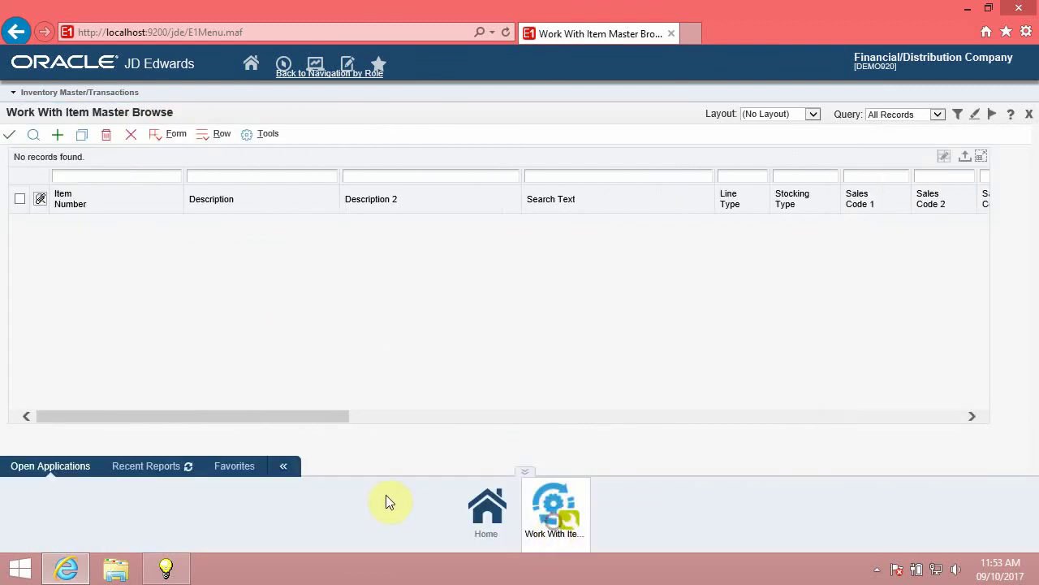
- Collapse and re-expand the bottom carousel, then minimize the browser
{"action": "right_click", "coordinate": [526, 473]}
{"action": "left_click", "coordinate": [525, 473]}
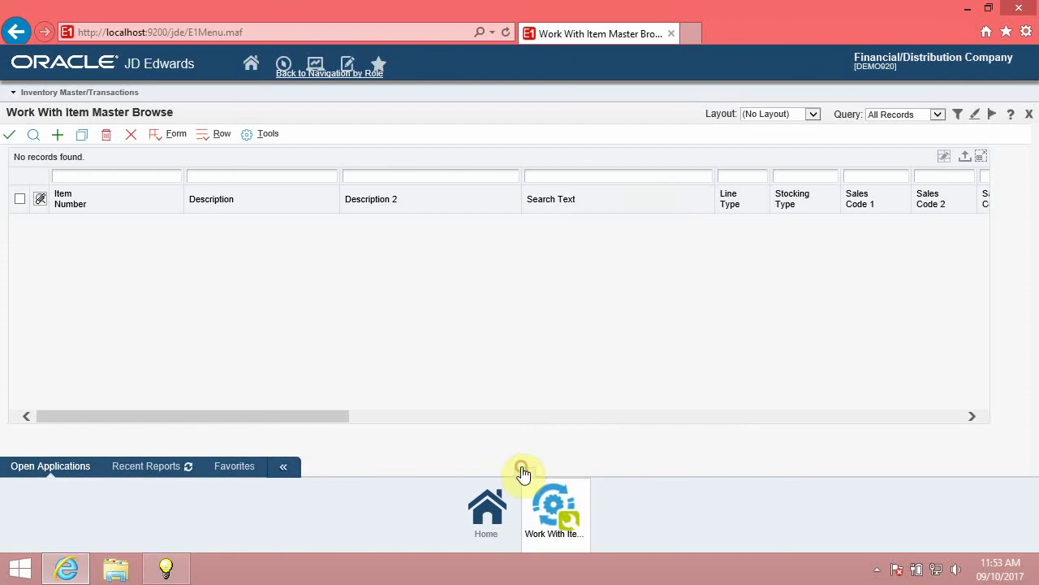
{"action": "left_click", "coordinate": [528, 549]}
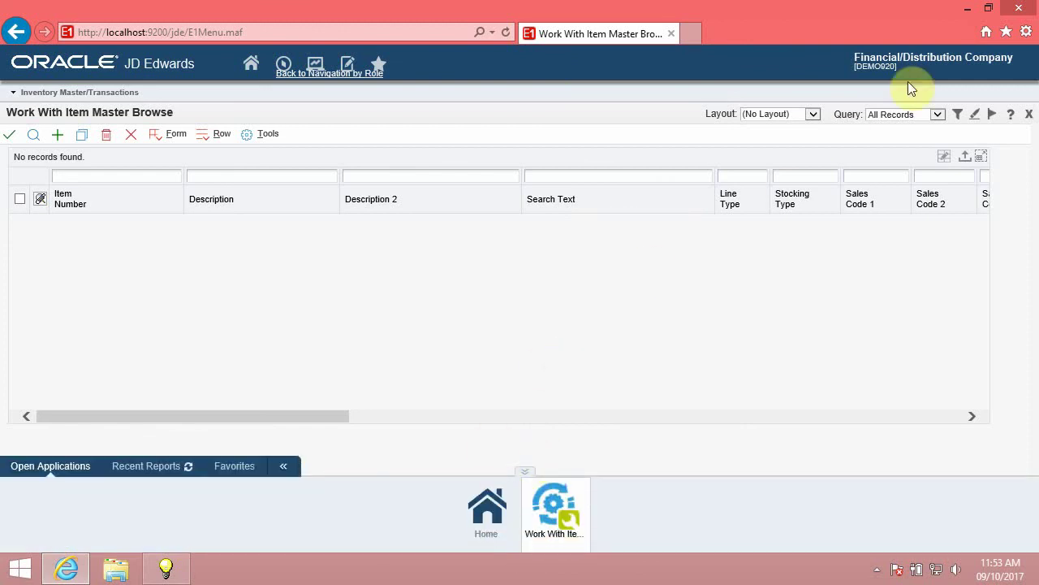
{"action": "left_click", "coordinate": [969, 13]}
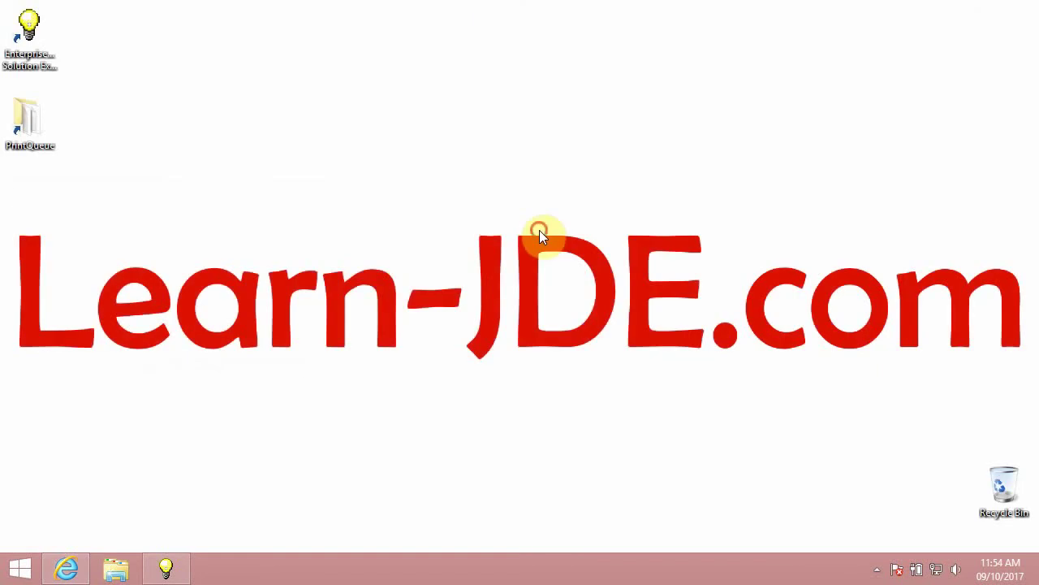